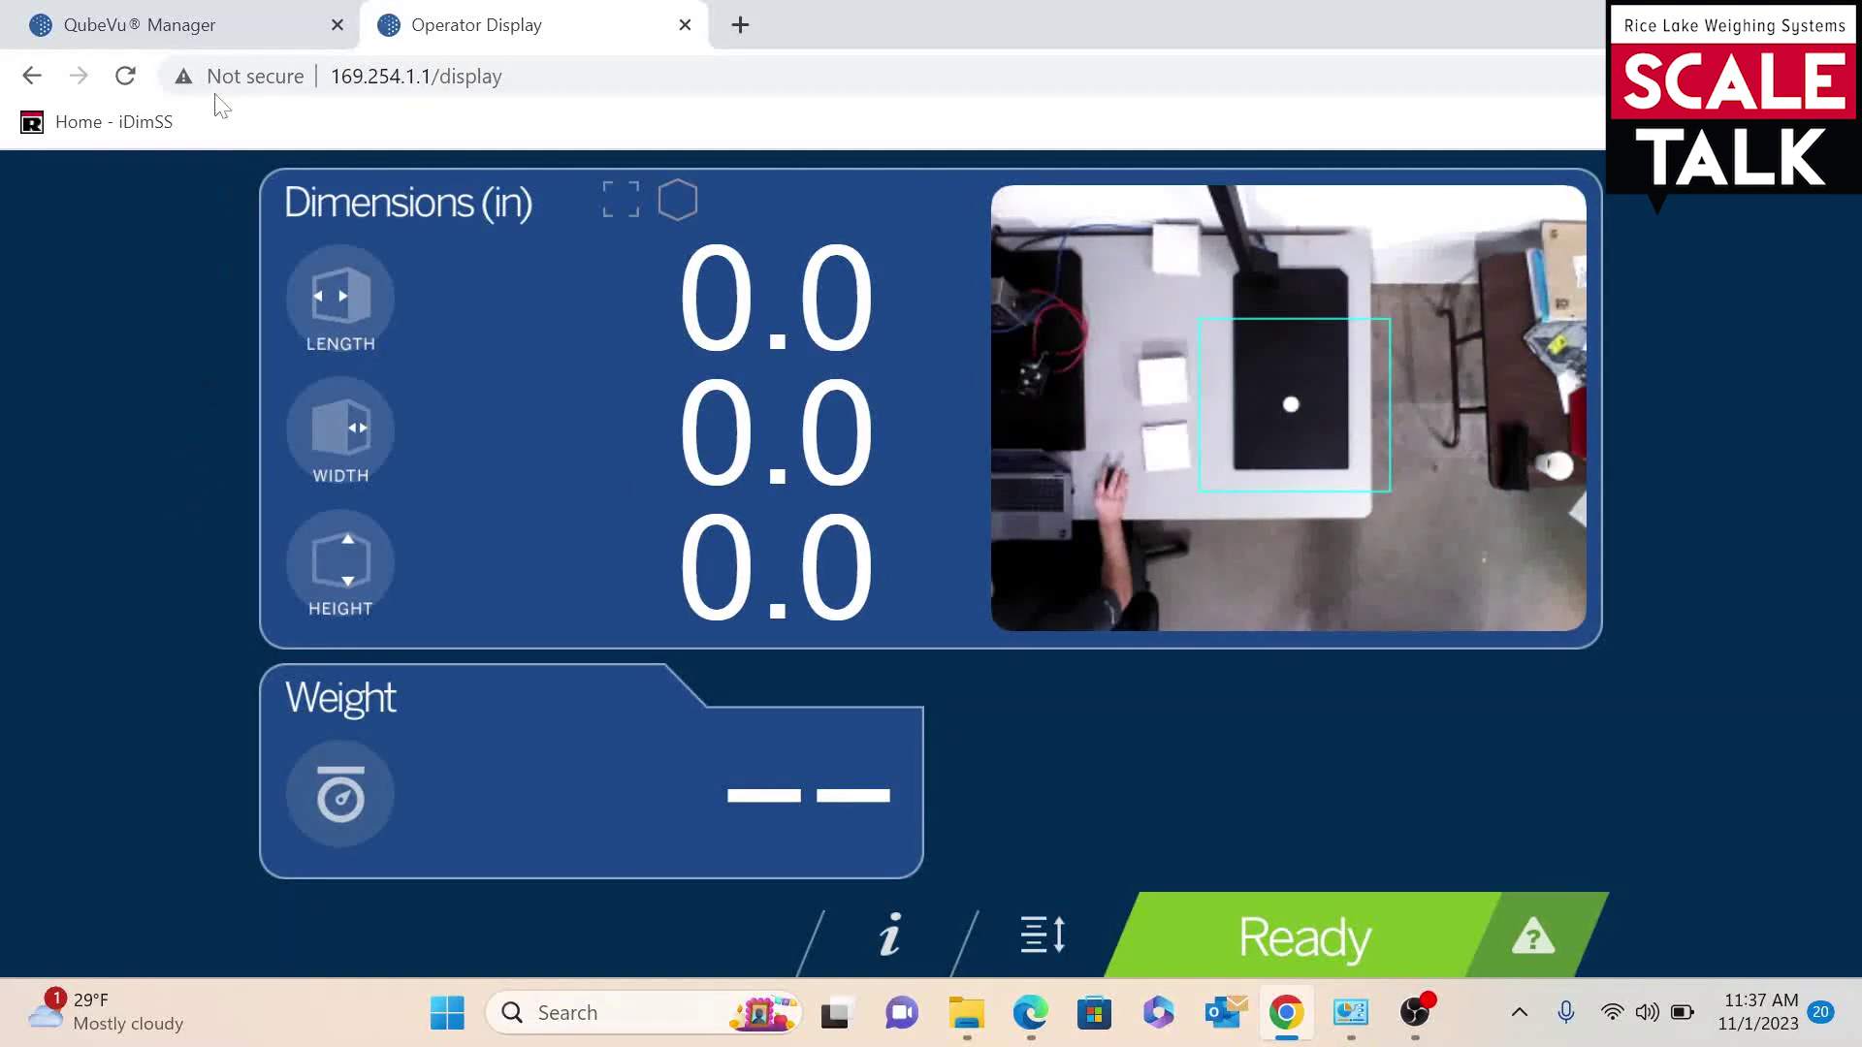
# Log into Admin Tools with the saved admin username and password
pyautogui.click(206, 22)
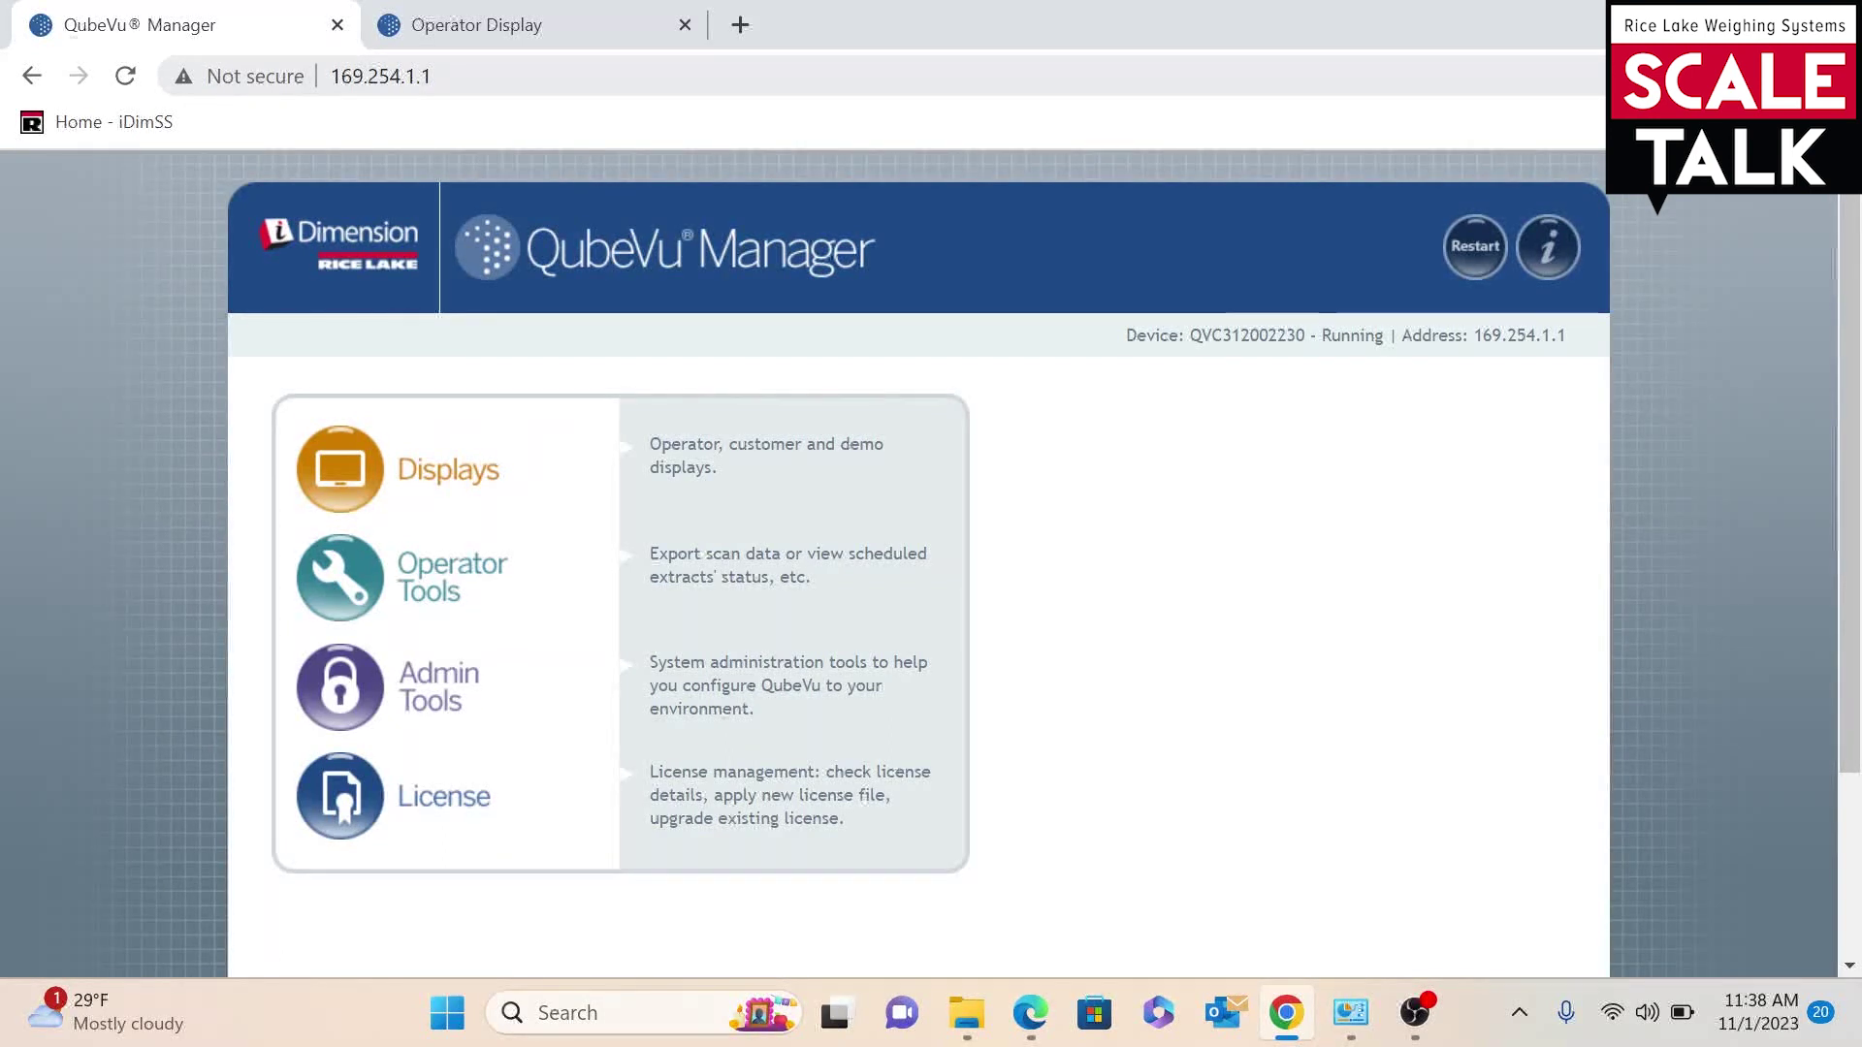
pyautogui.click(364, 695)
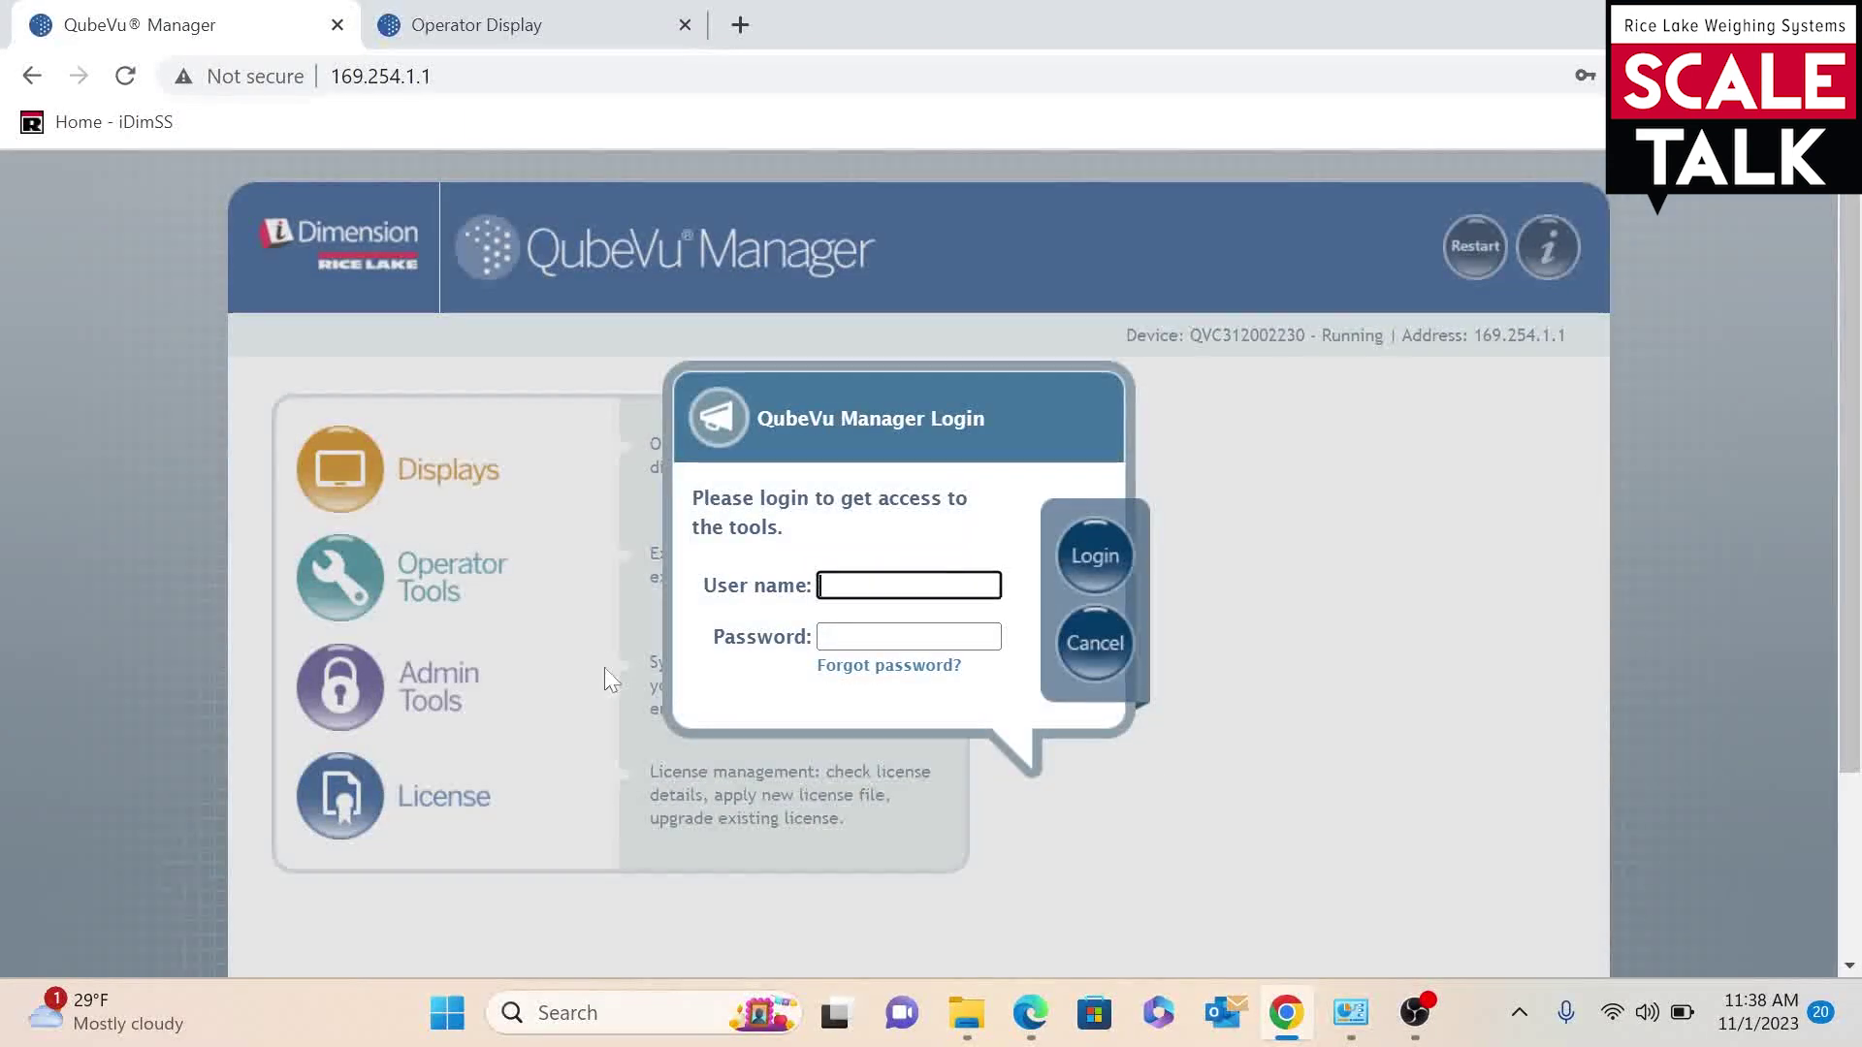
pyautogui.click(873, 636)
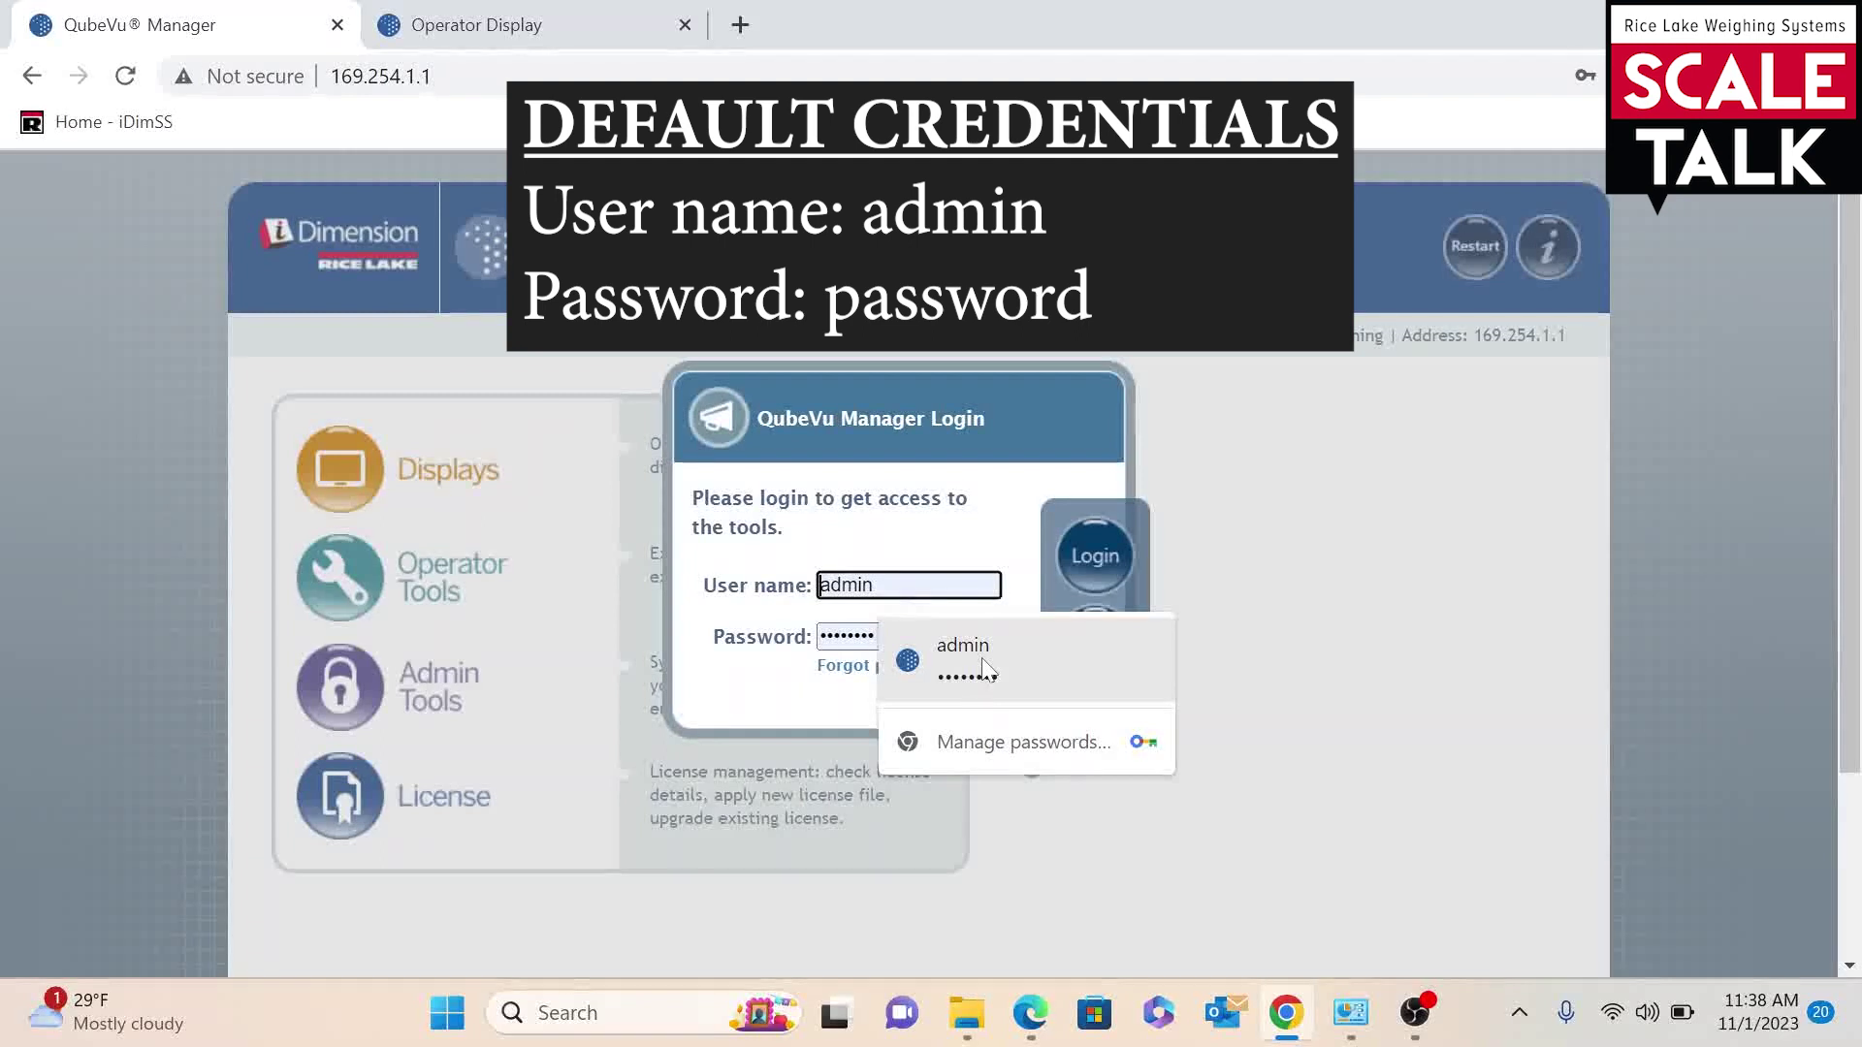
pyautogui.click(988, 670)
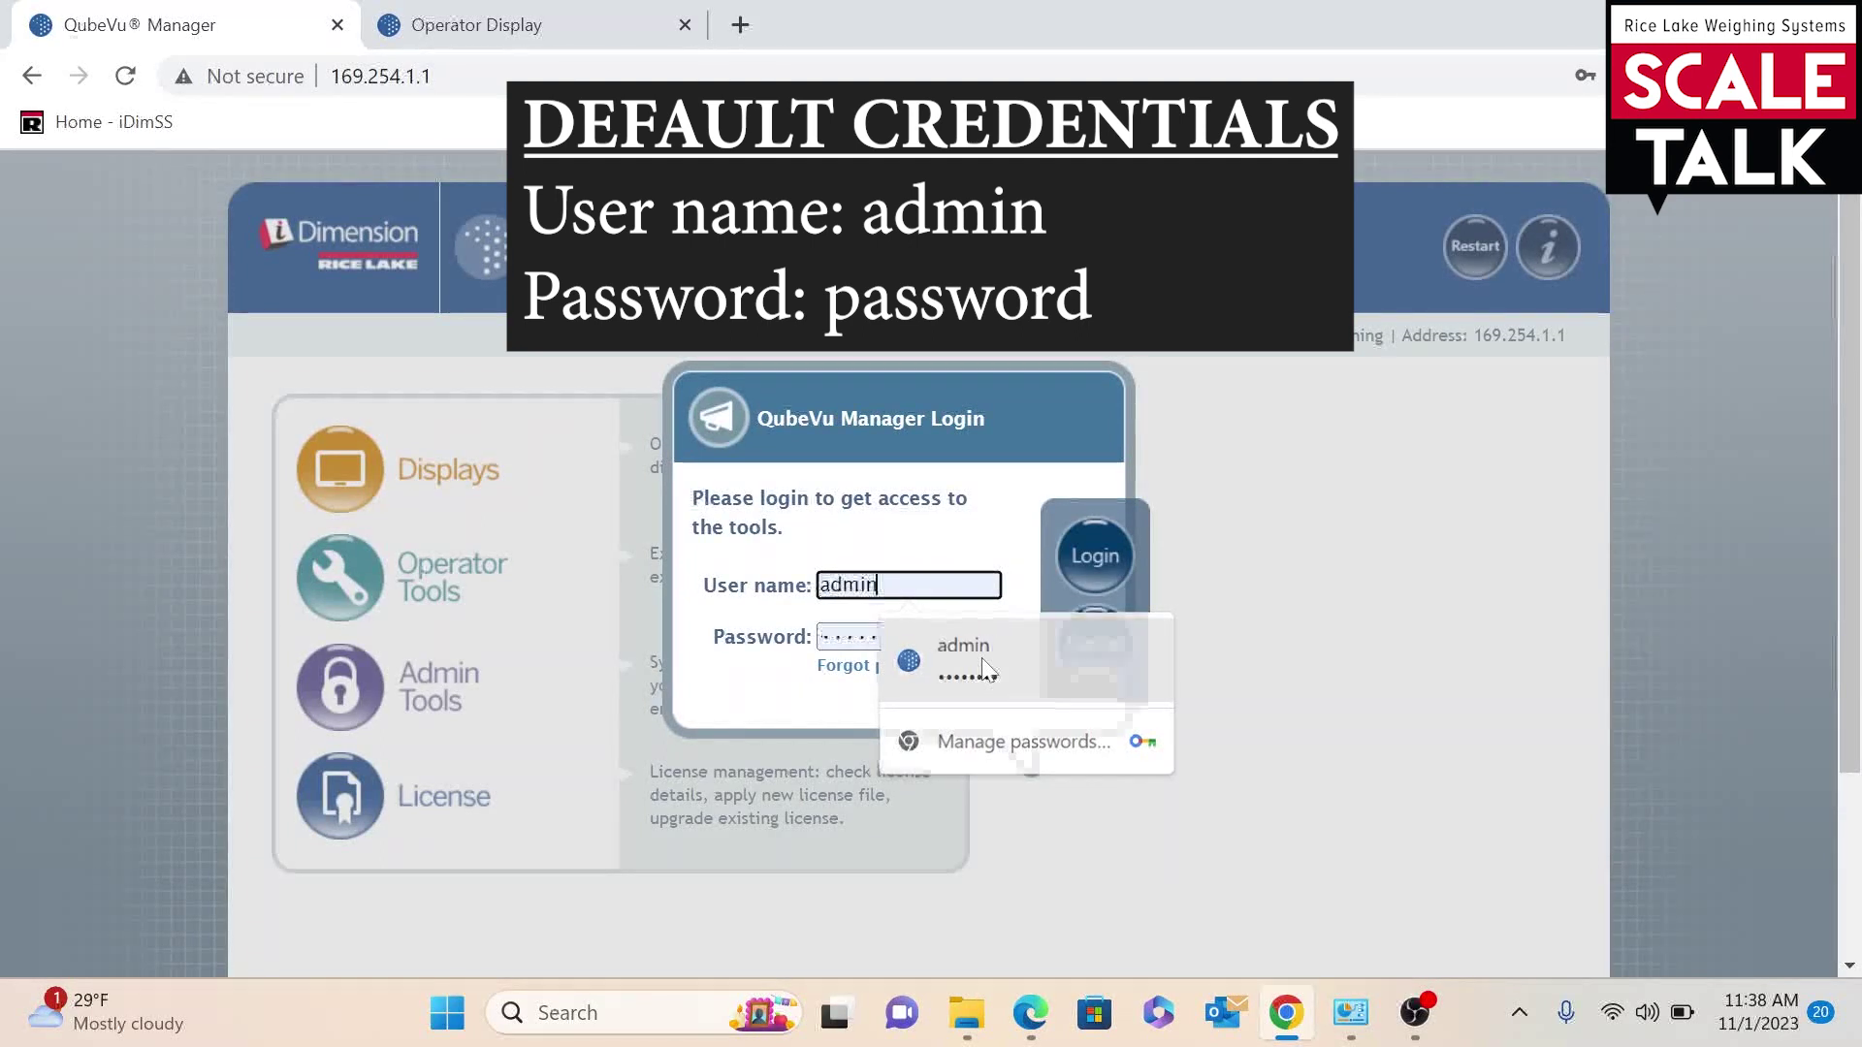
pyautogui.click(1092, 570)
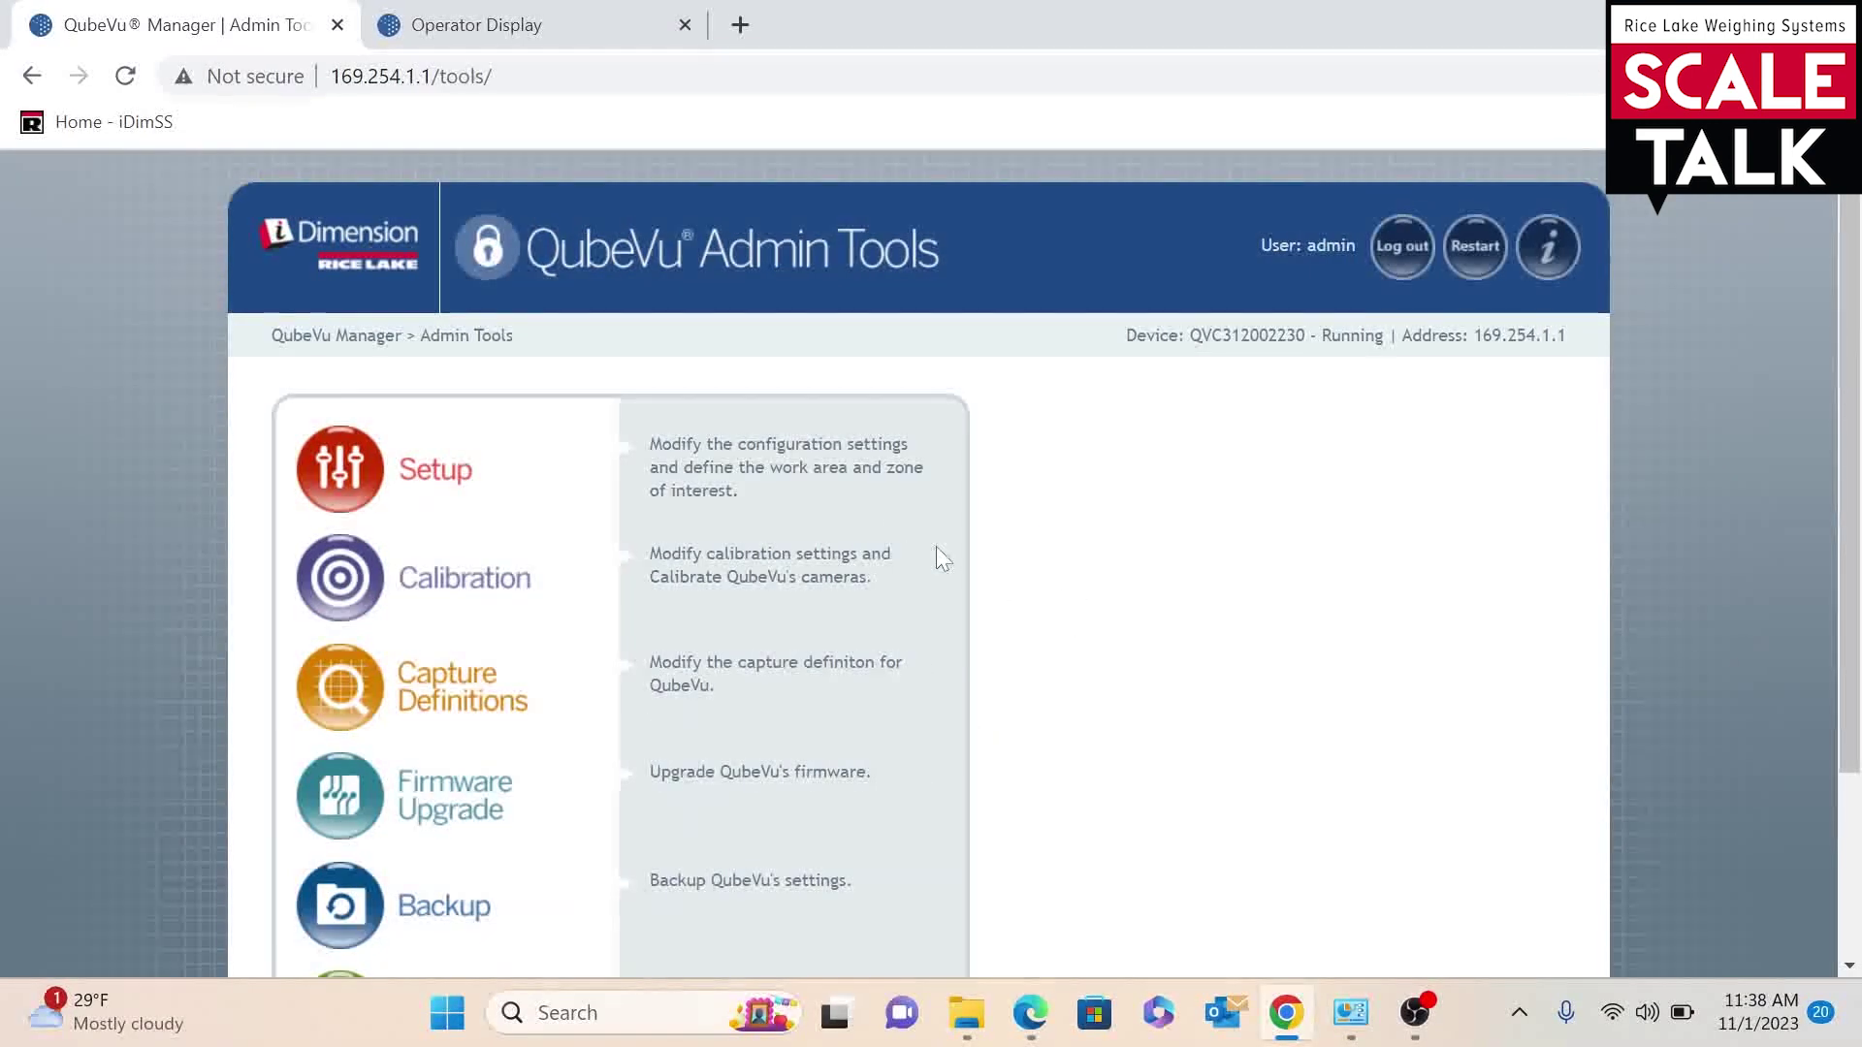
# Enter Setup's Measurement Settings, accepting the Legal For Trade warning
pyautogui.click(364, 484)
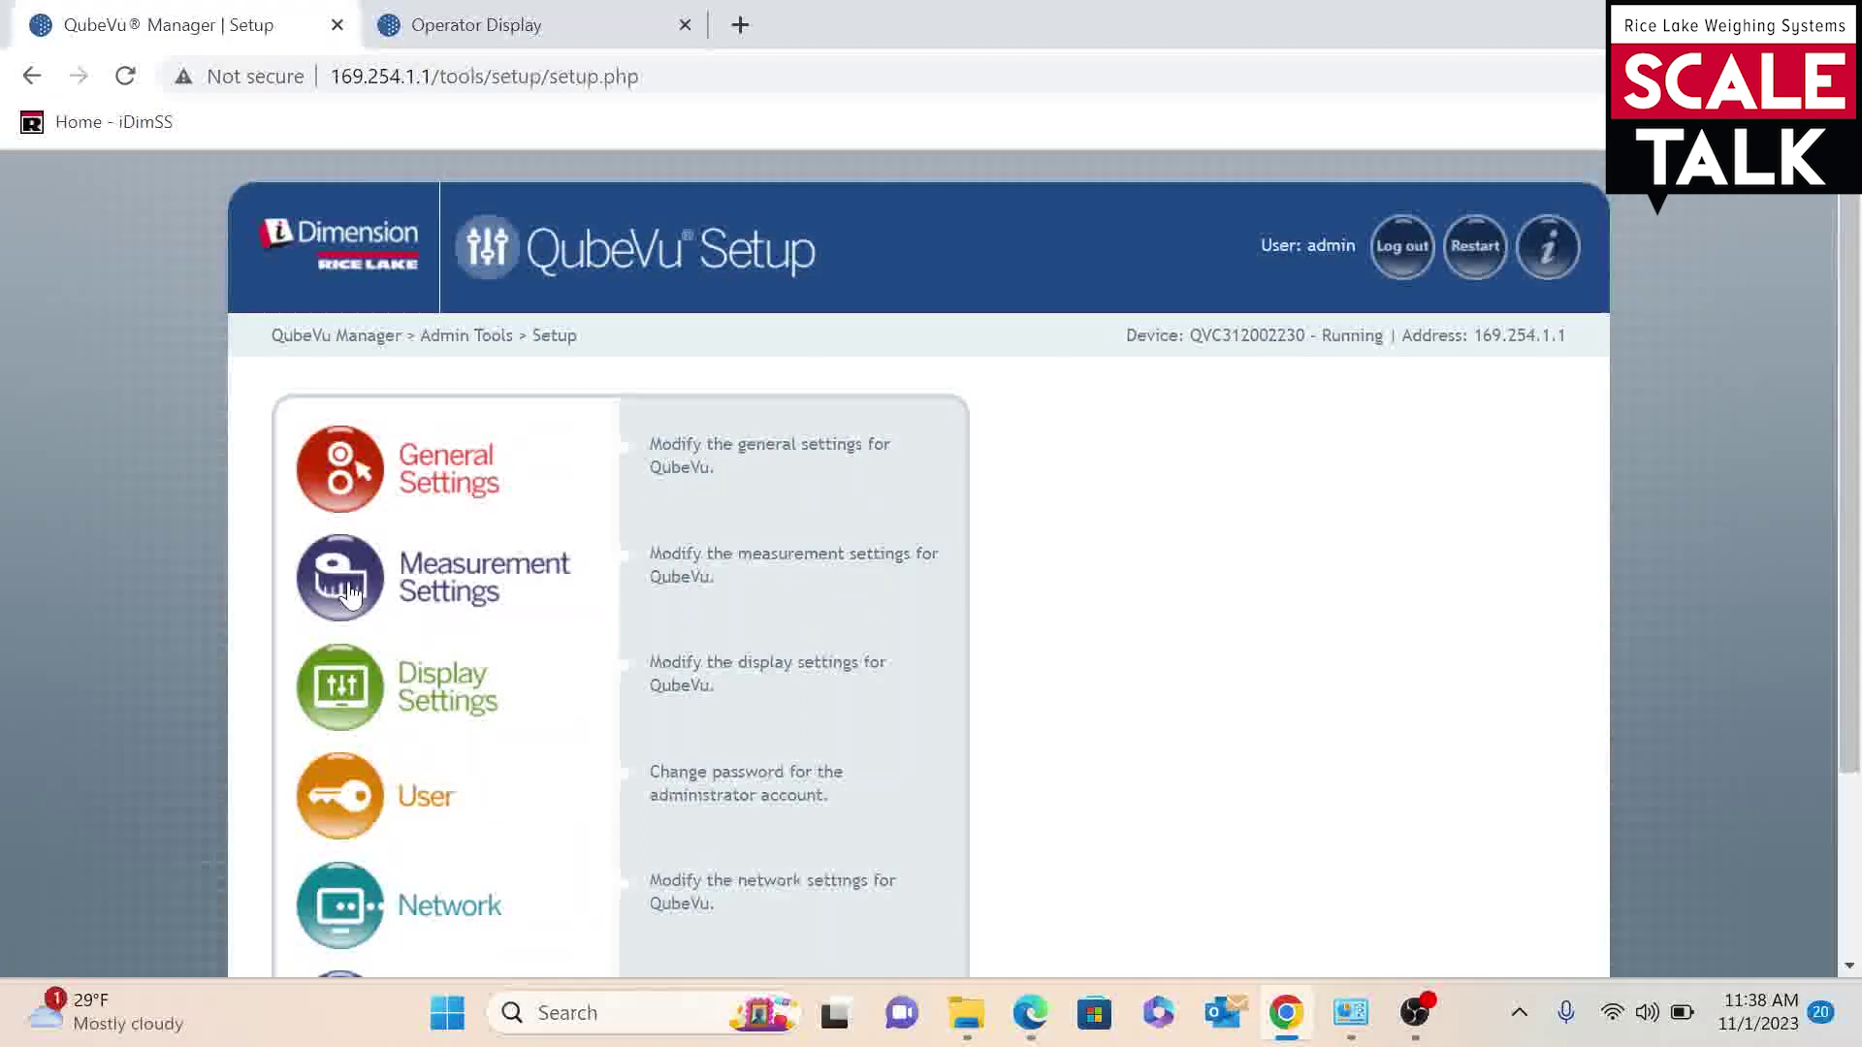
pyautogui.click(349, 589)
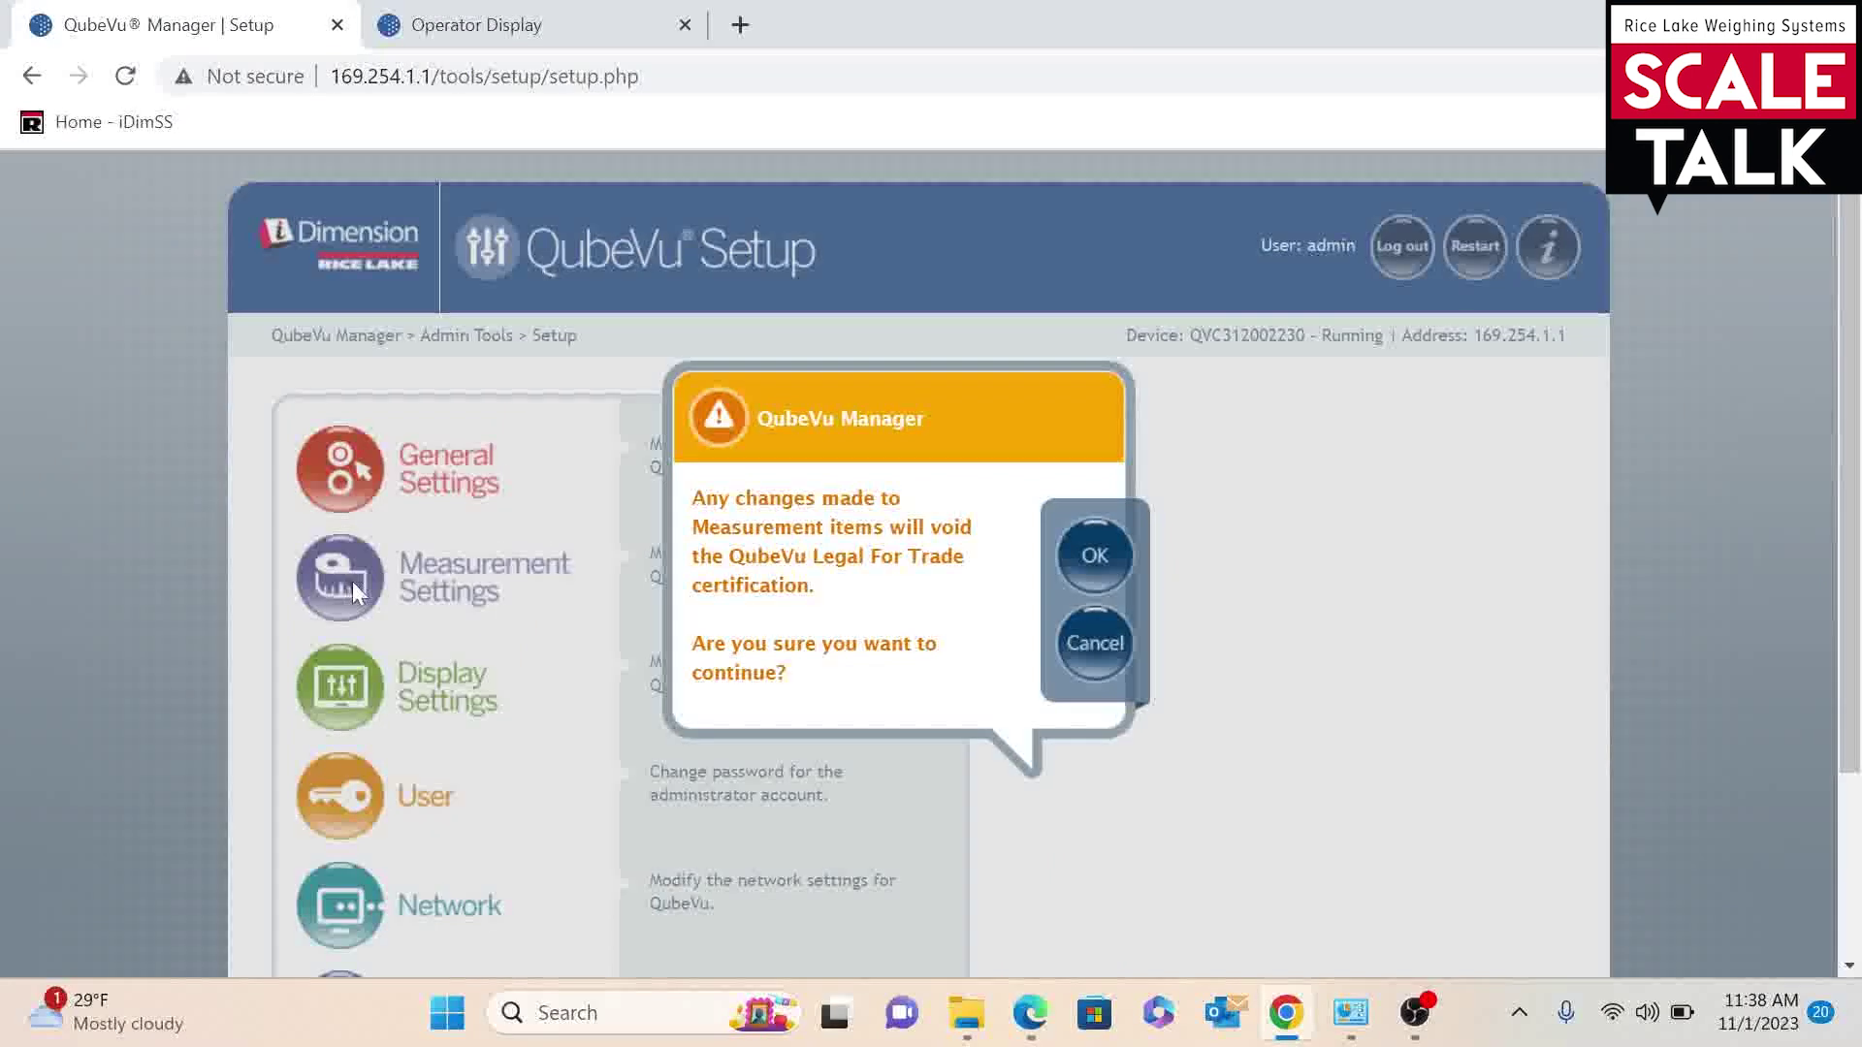
pyautogui.click(1094, 556)
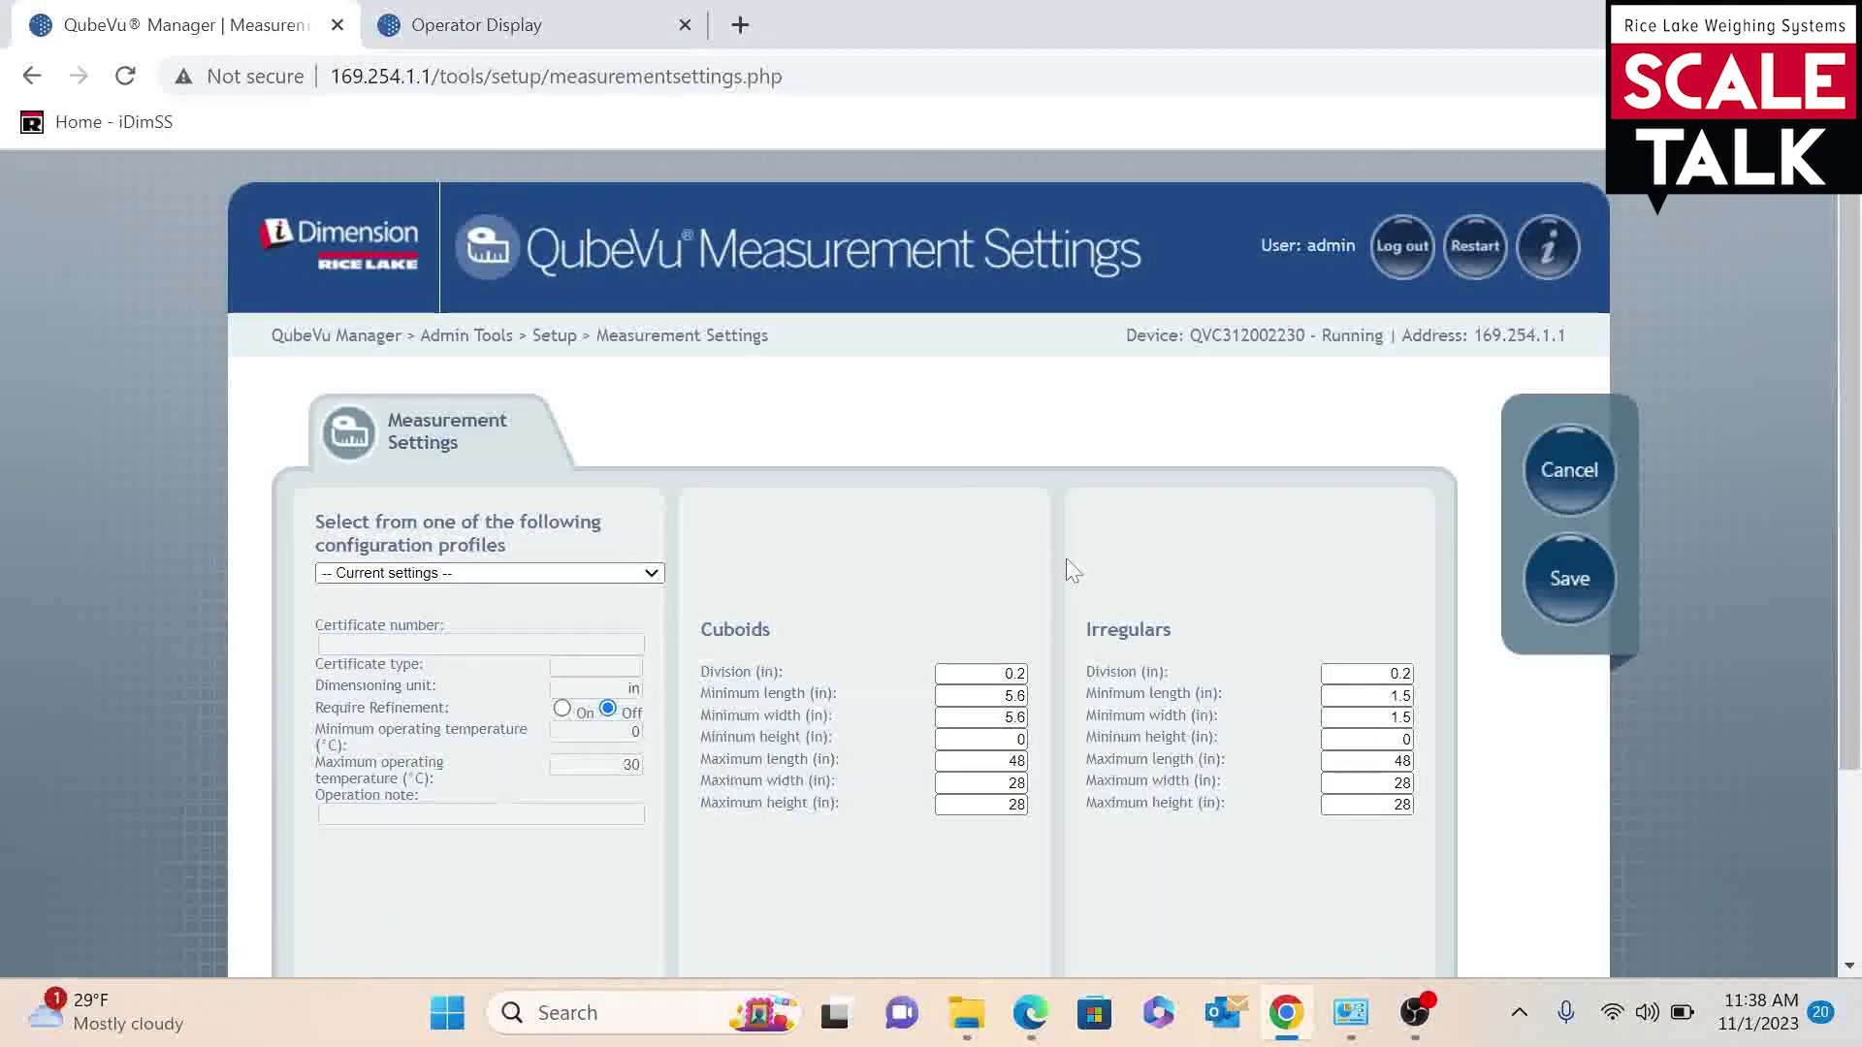
pyautogui.scroll(-2, 1054, 555)
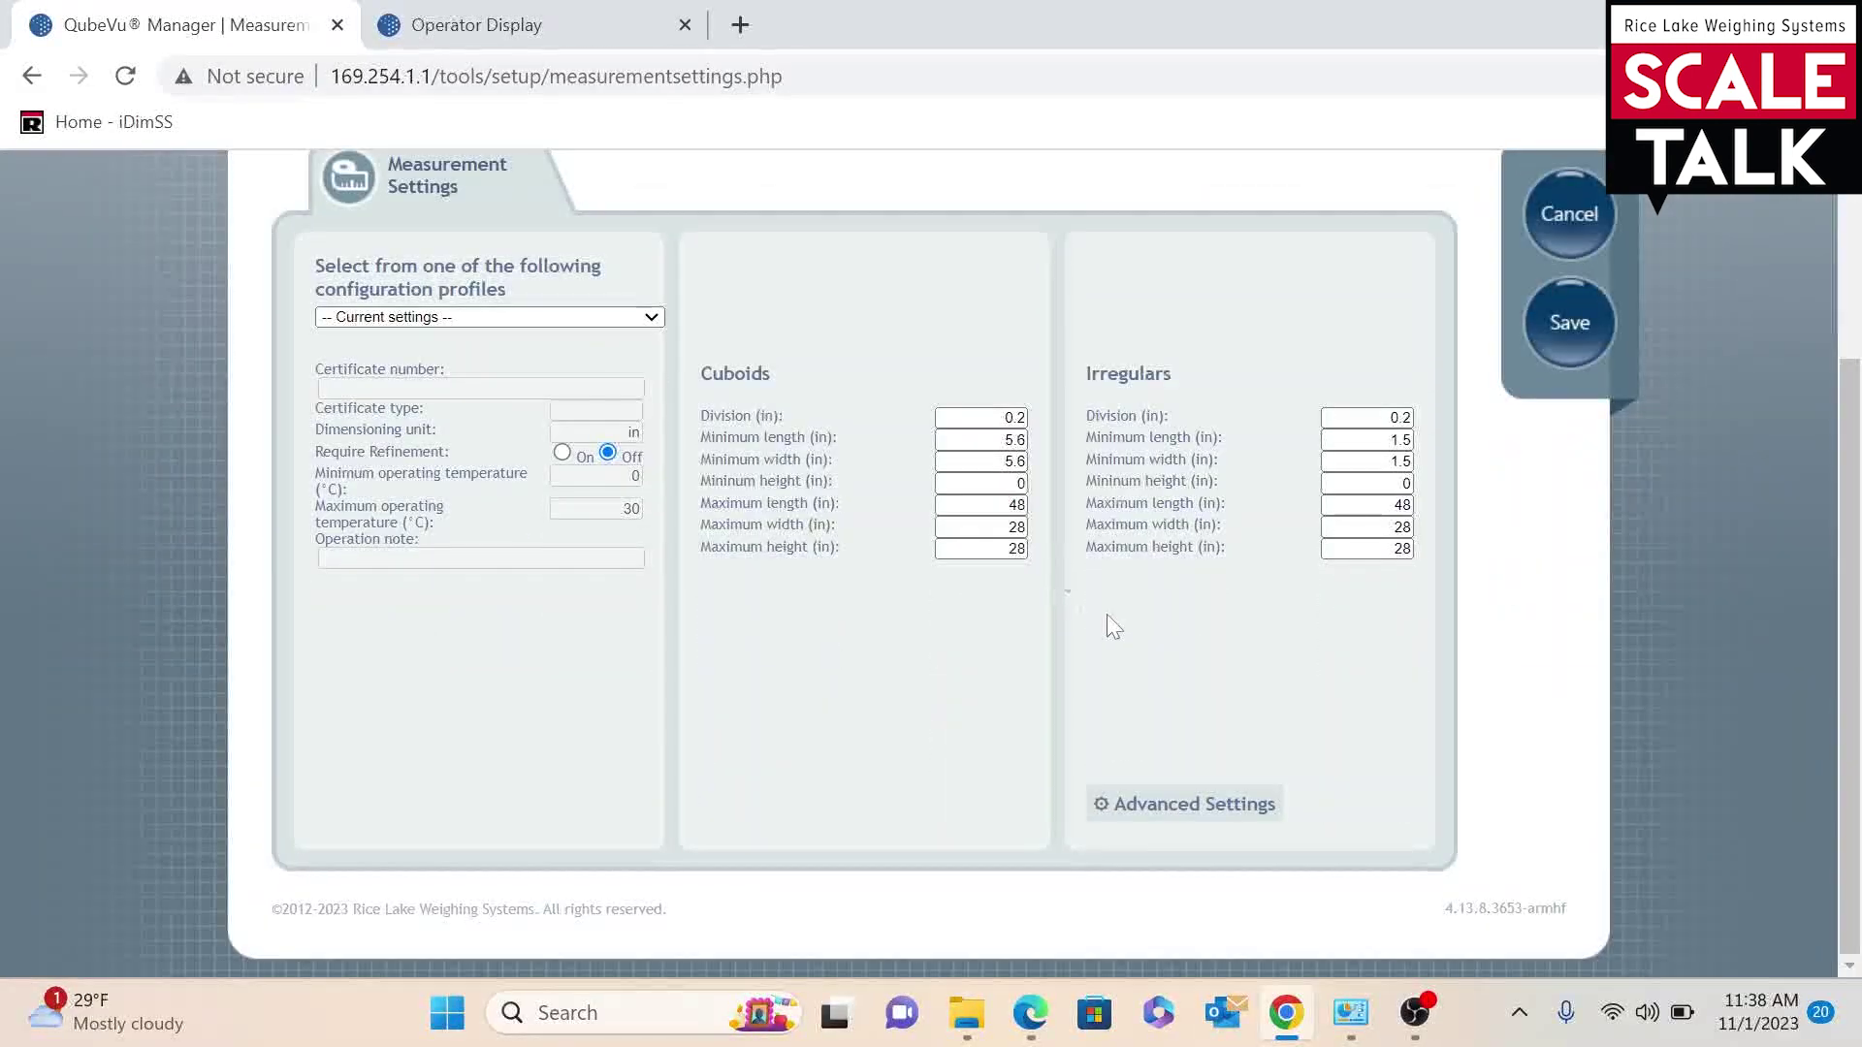
# In Advanced Settings turn RGB Camera Assist on, save, and confirm the dimensioner restart
pyautogui.click(1201, 808)
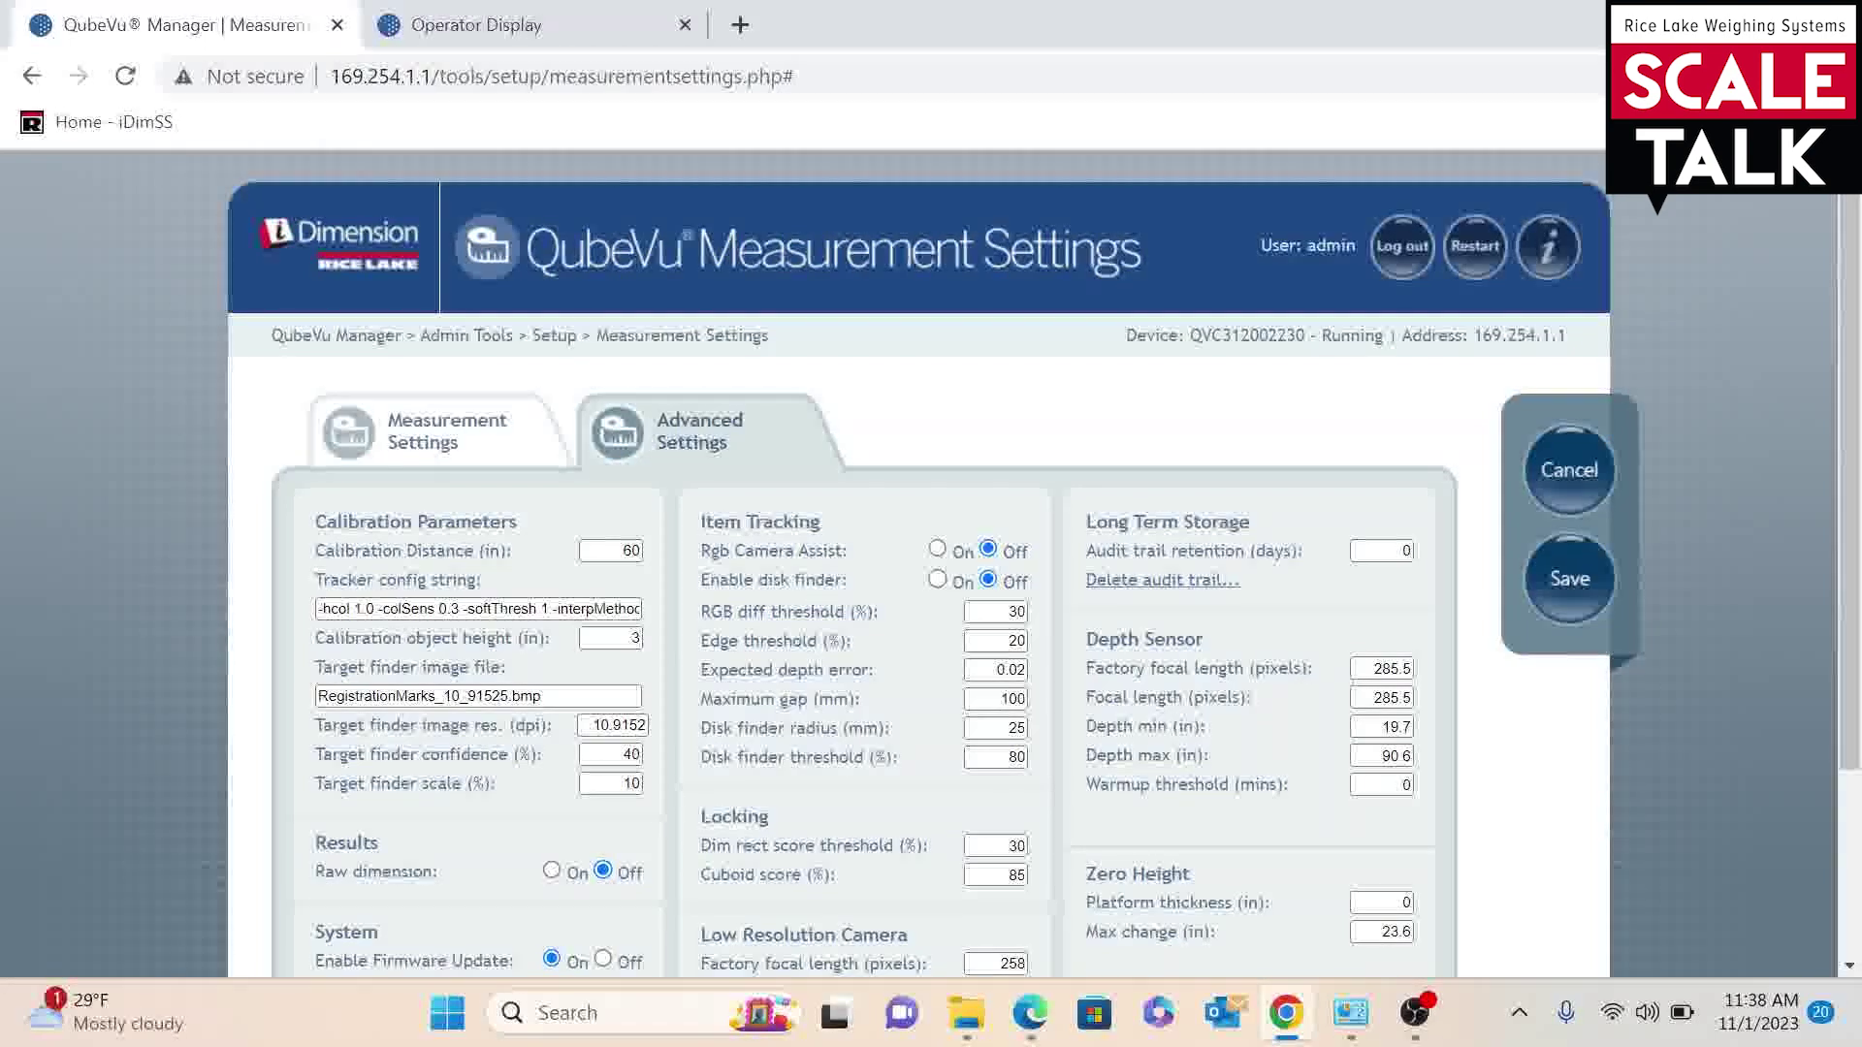
pyautogui.click(938, 551)
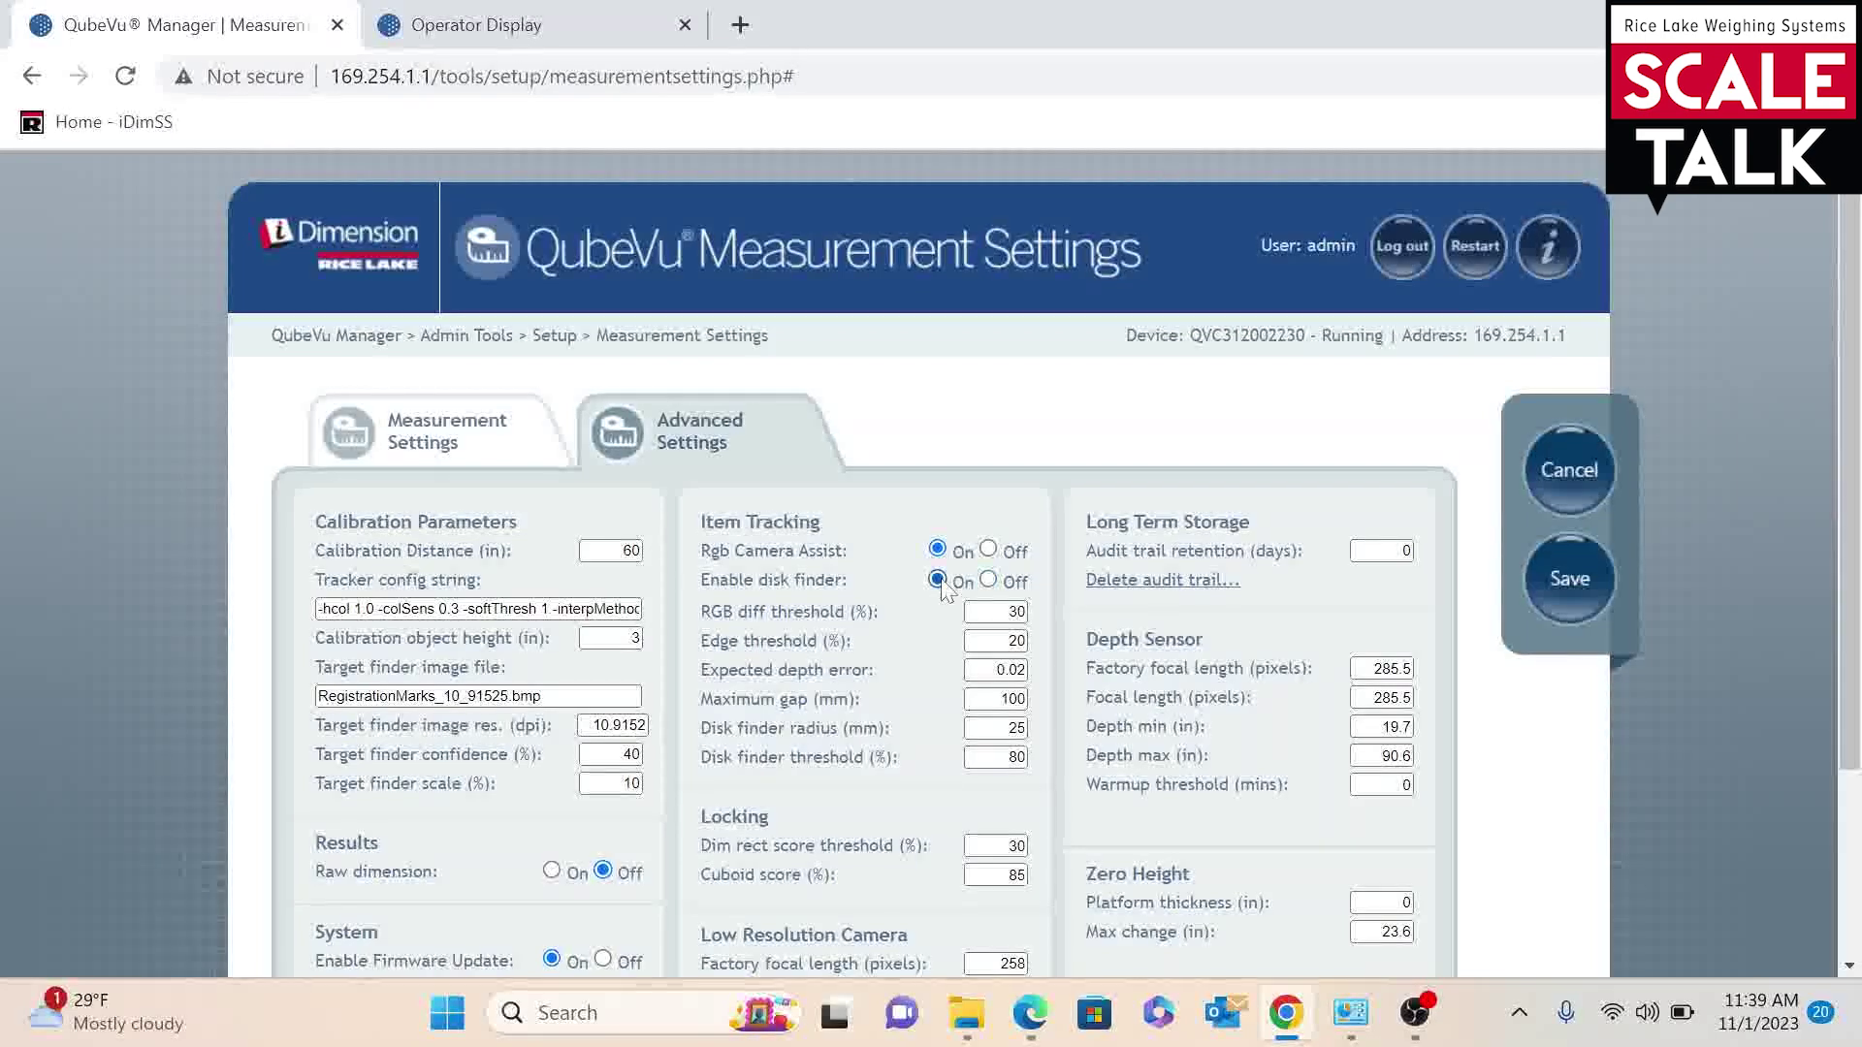
pyautogui.click(1572, 583)
pyautogui.click(1096, 559)
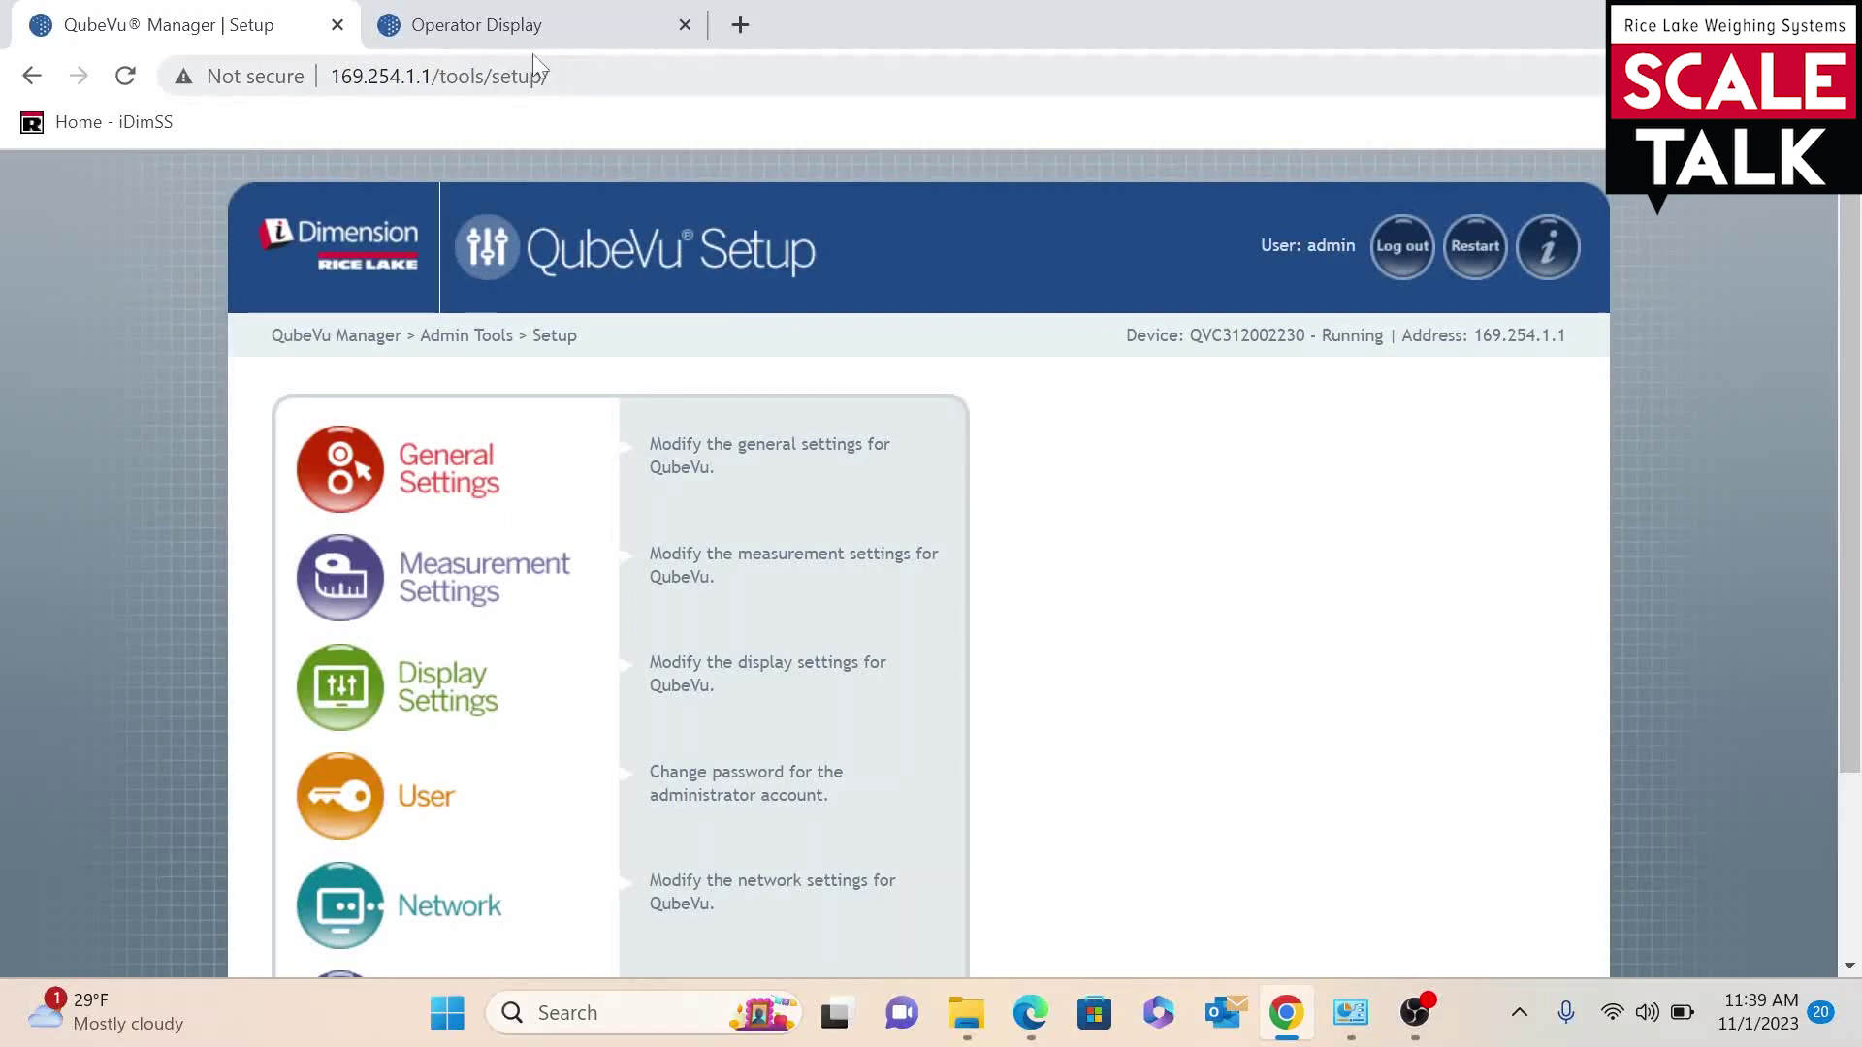
# Return to the live Operator Display to read the flat item's dimensions
pyautogui.click(527, 28)
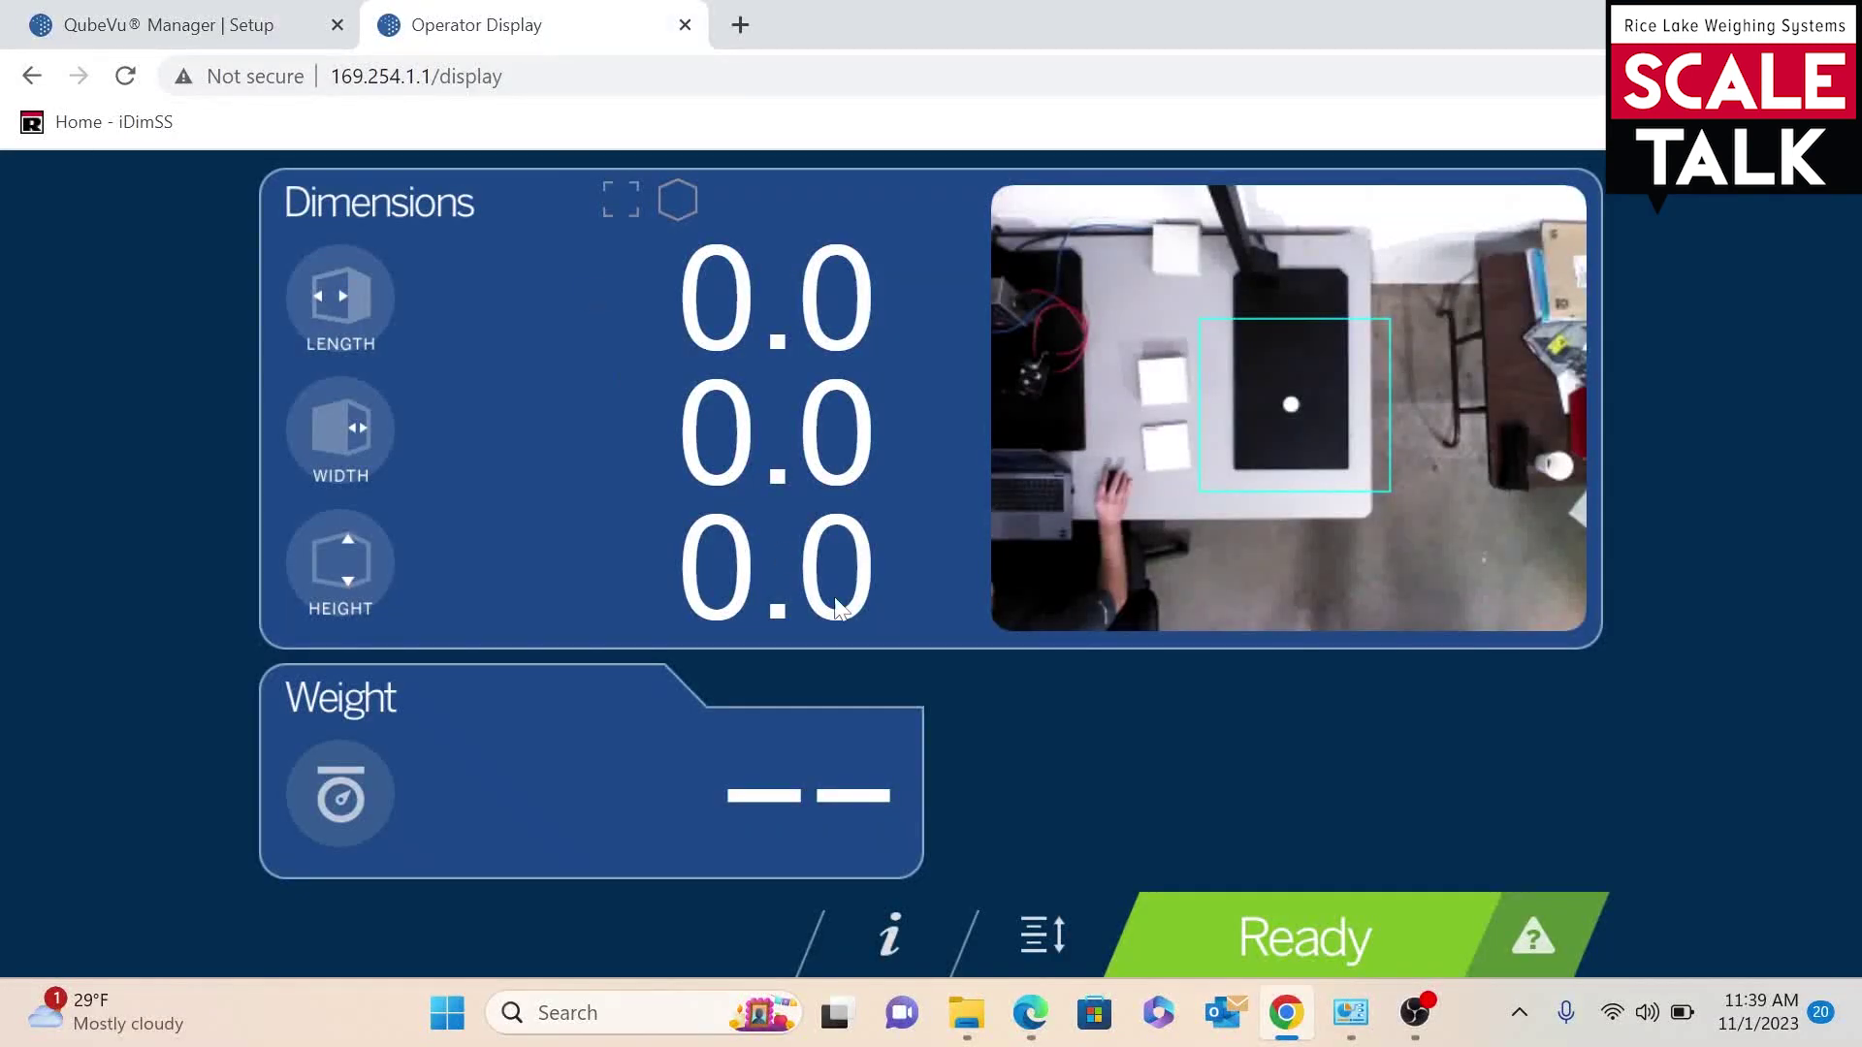